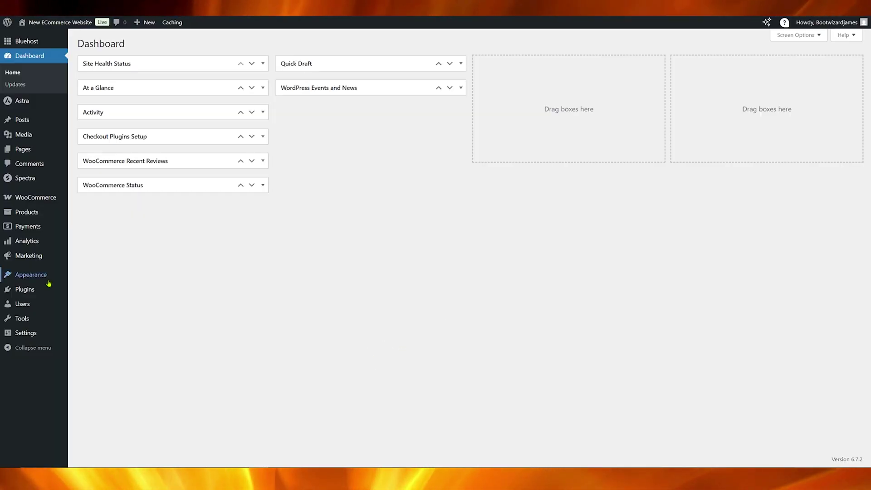
- From Add New Plugin, search the plugin directory for Duplicator
{"action": "mouse_move", "coordinate": [49, 291]}
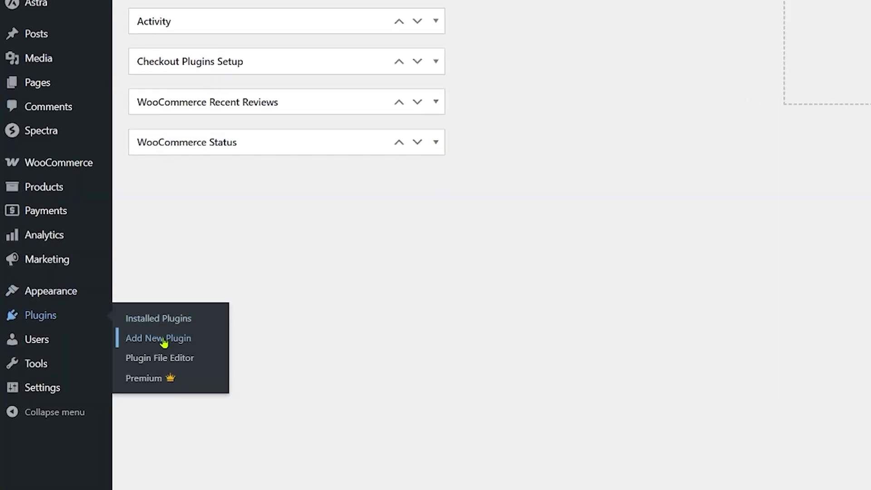
{"action": "left_click", "coordinate": [164, 341]}
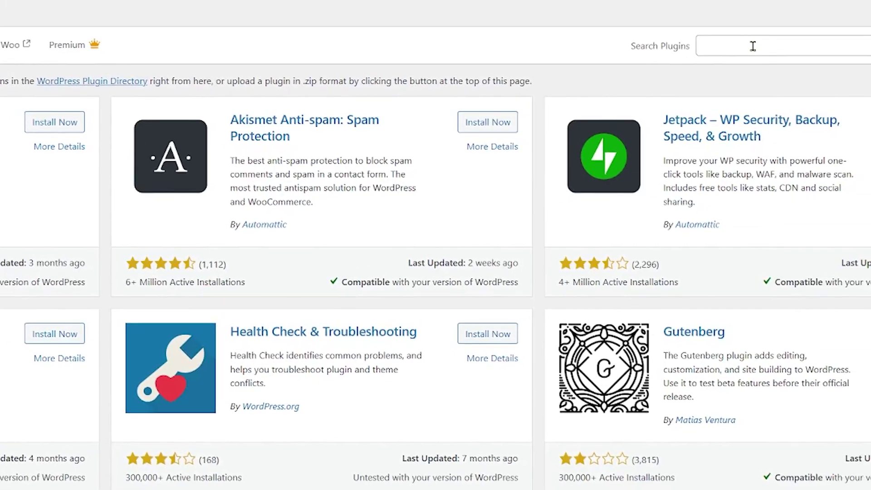
{"action": "left_click", "coordinate": [855, 15]}
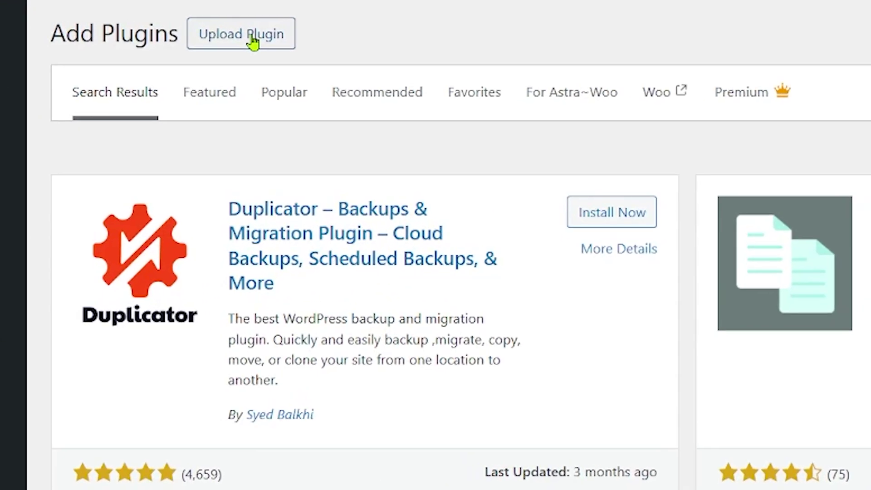
- Upload duplicator-pro-4.5.20.1.zip as a plugin, install it and activate Duplicator Pro
{"action": "left_click", "coordinate": [253, 43]}
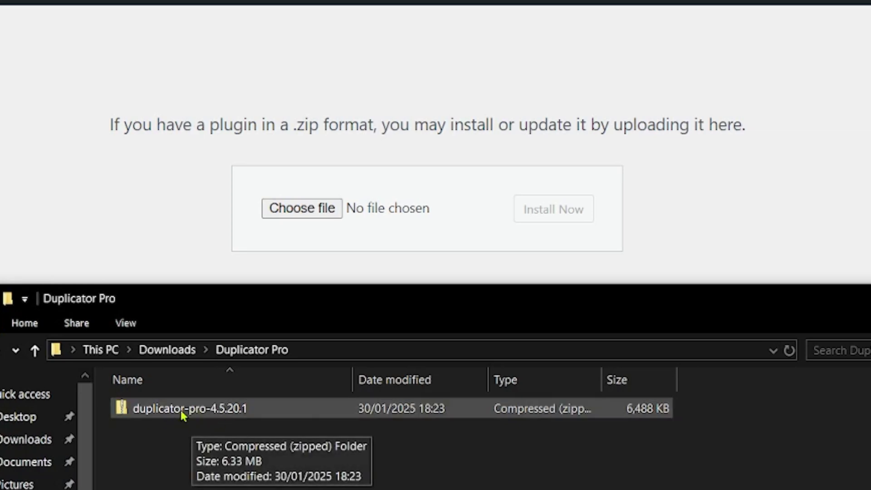
{"action": "left_click_drag", "start_coordinate": [182, 414], "coordinate": [385, 210]}
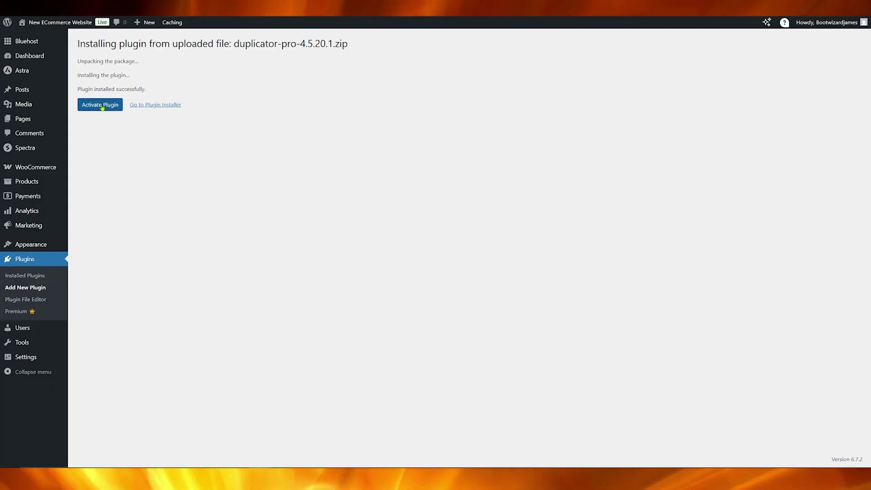
{"action": "left_click", "coordinate": [102, 107]}
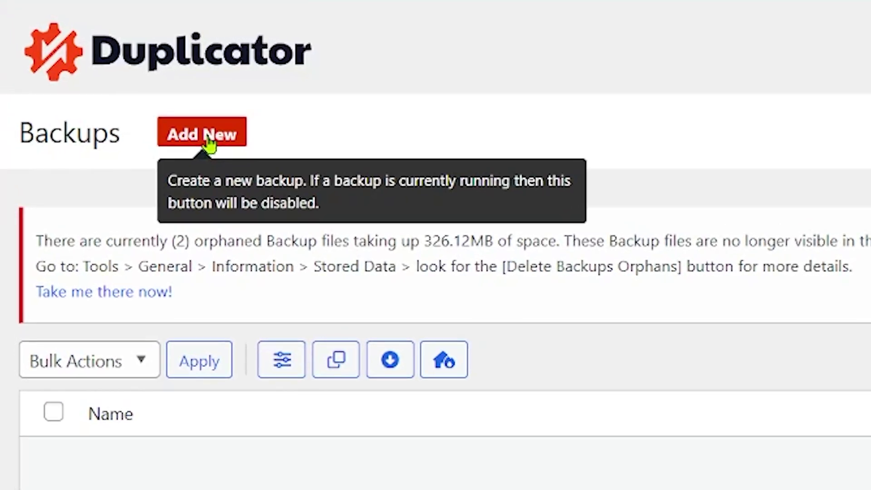
- Start a new Duplicator backup on the Default template, reviewing its Storage and Backup sections
{"action": "left_click", "coordinate": [208, 142]}
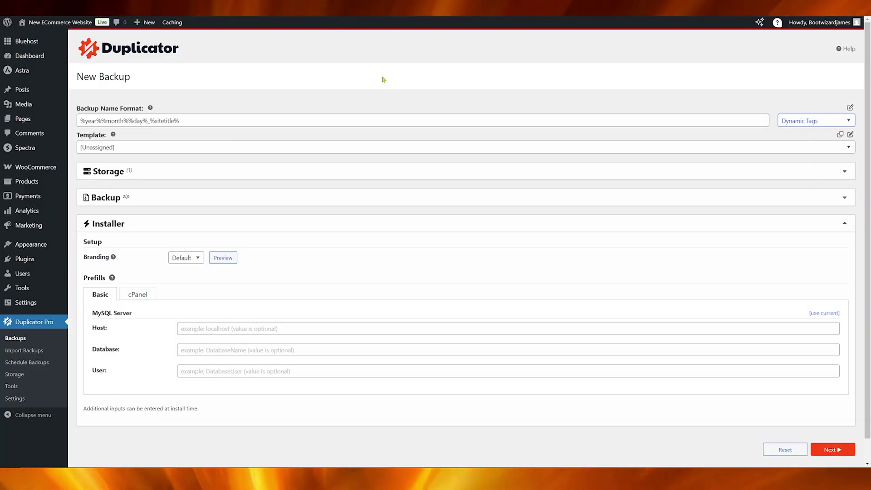
{"action": "left_click", "coordinate": [238, 150]}
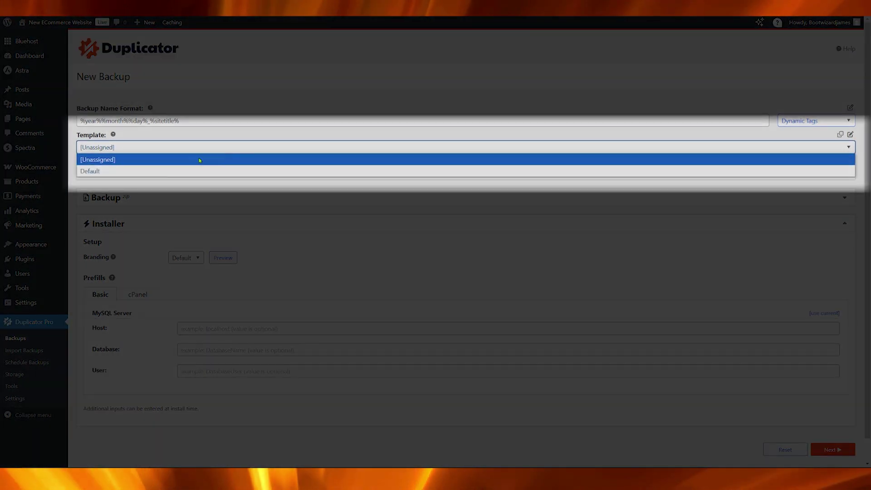
{"action": "left_click", "coordinate": [142, 171]}
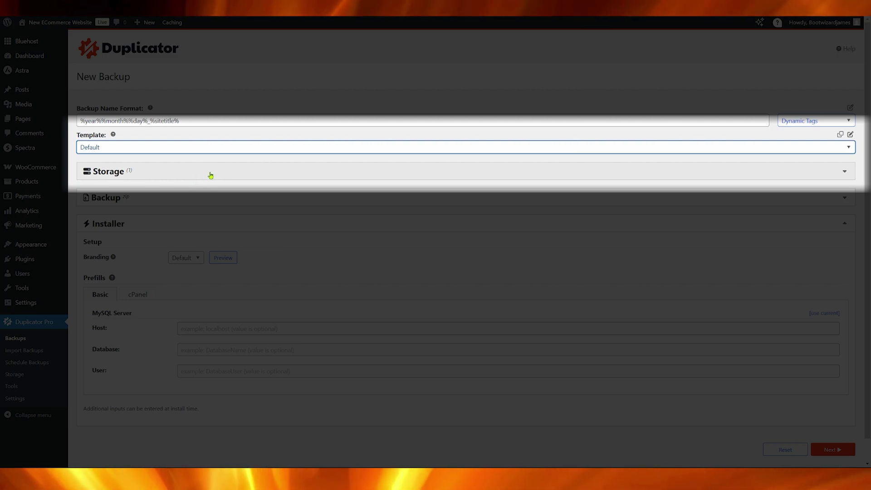
{"action": "left_click", "coordinate": [846, 171]}
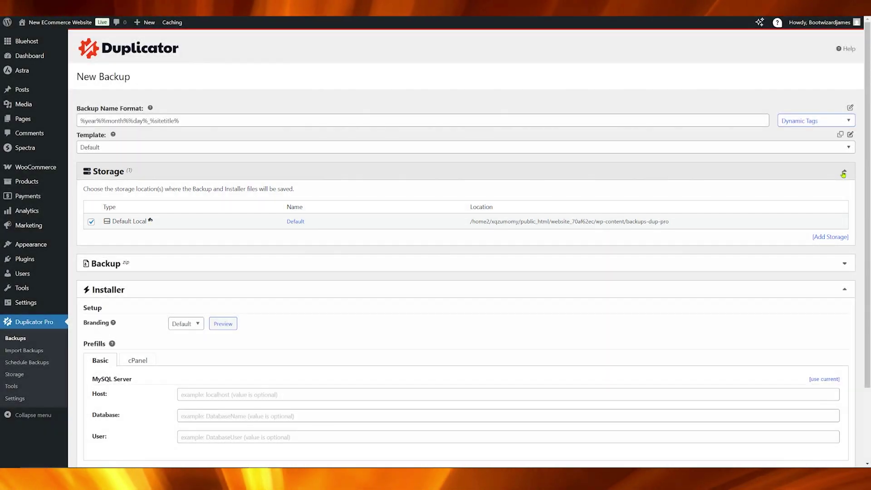
{"action": "left_click", "coordinate": [844, 174]}
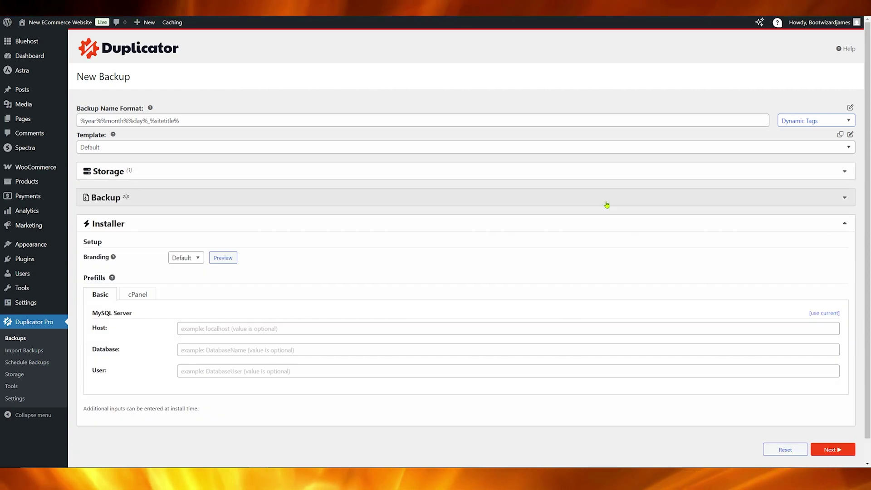
{"action": "left_click", "coordinate": [834, 199]}
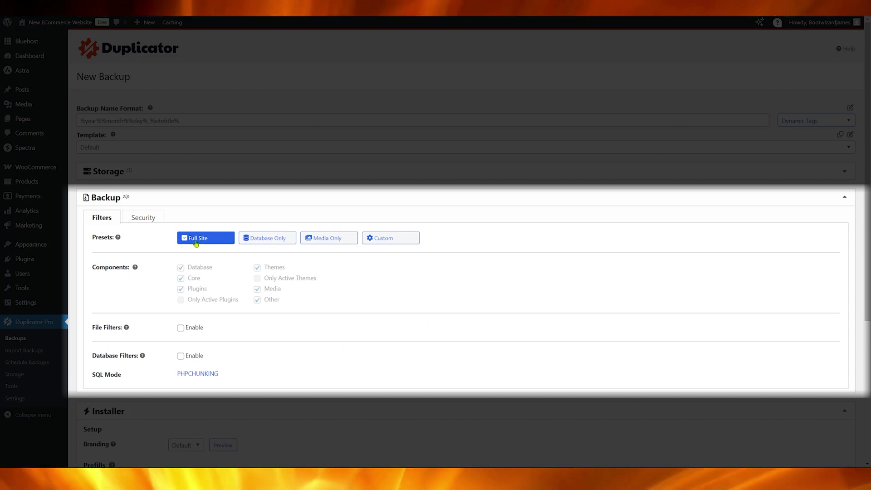
{"action": "left_click", "coordinate": [845, 200]}
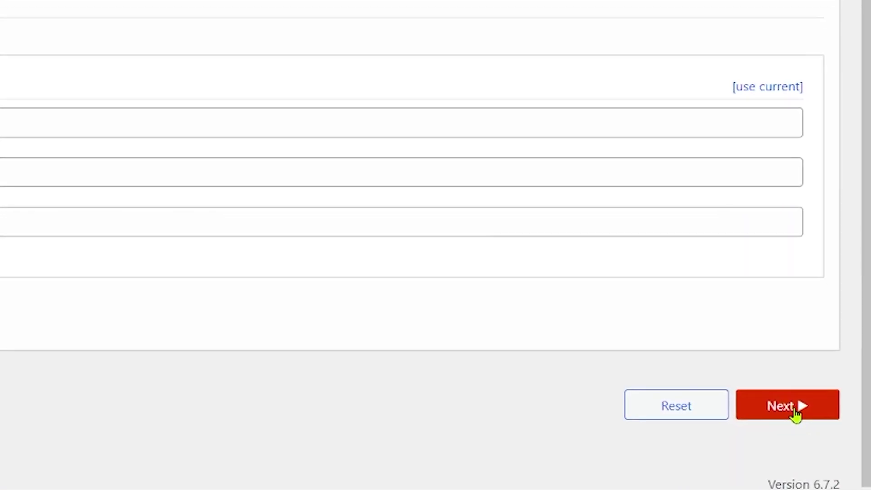
- Scan the site for the new backup, then start building the package
{"action": "left_click", "coordinate": [794, 410]}
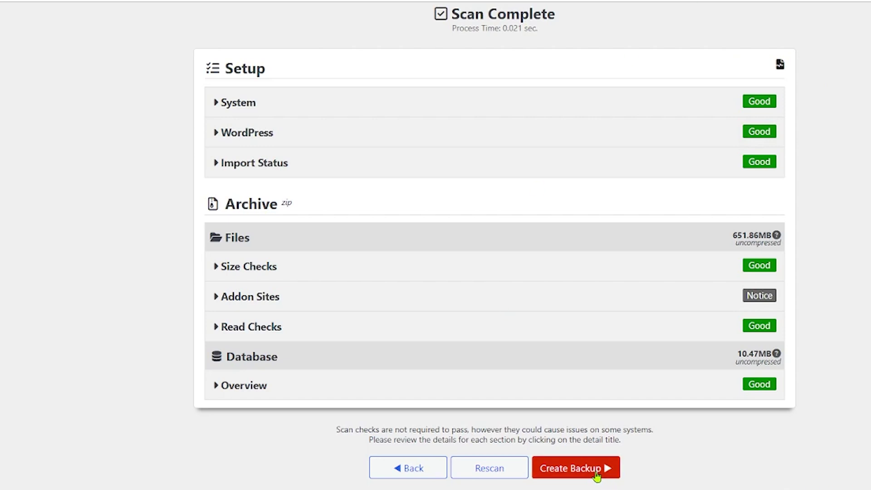
{"action": "left_click", "coordinate": [596, 472]}
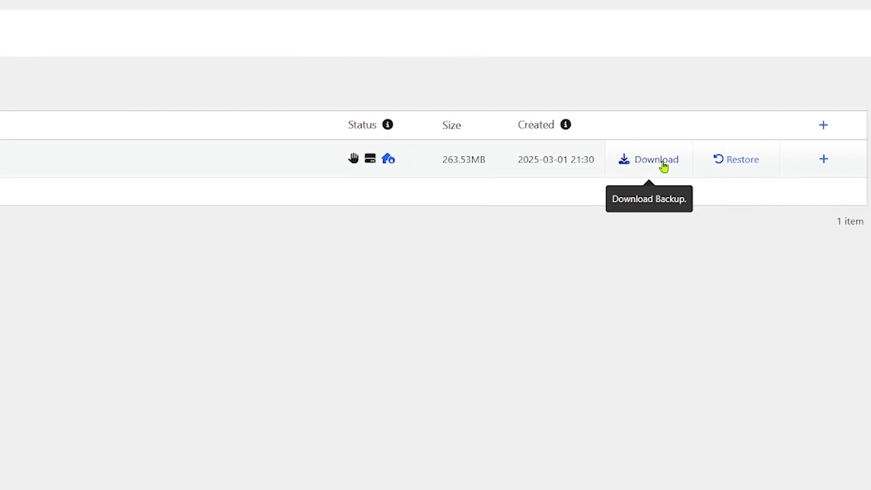
- Show the download options for the finished 263.53MB backup
{"action": "left_click", "coordinate": [663, 164]}
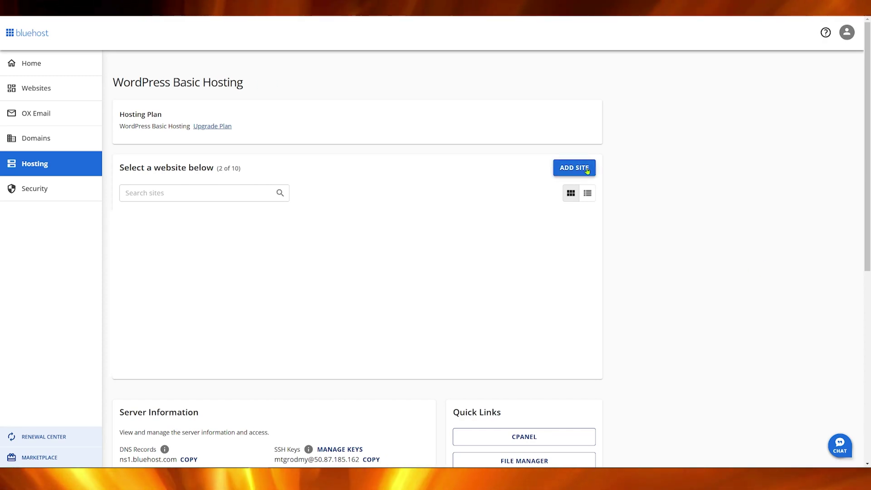
- Add a fresh WordPress site to the Bluehost plan, untitled and on a temporary domain
{"action": "left_click", "coordinate": [587, 170]}
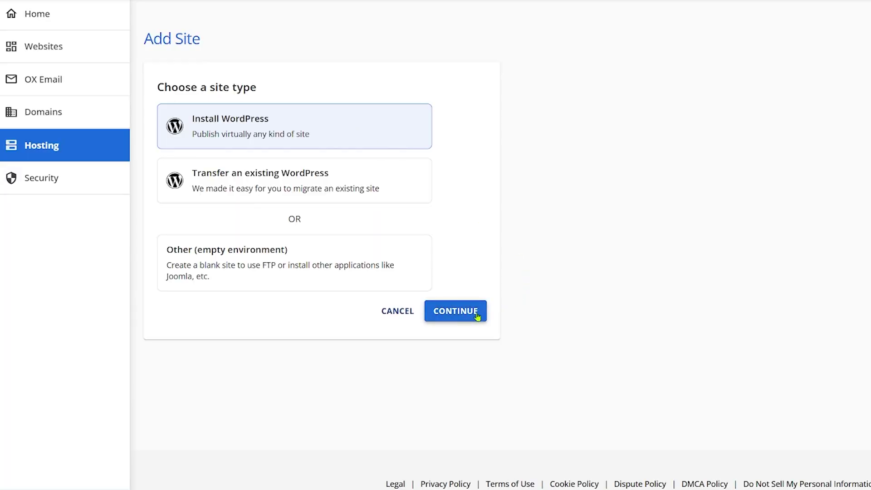
{"action": "left_click", "coordinate": [476, 316]}
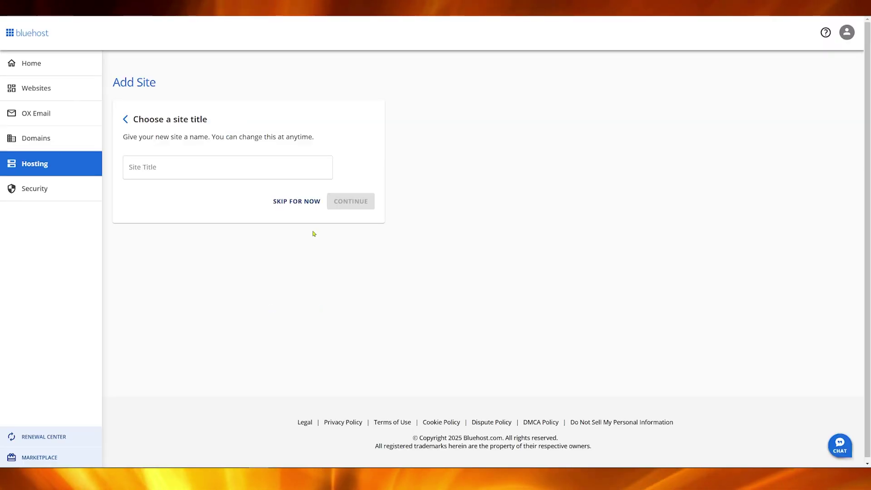
{"action": "left_click", "coordinate": [296, 202]}
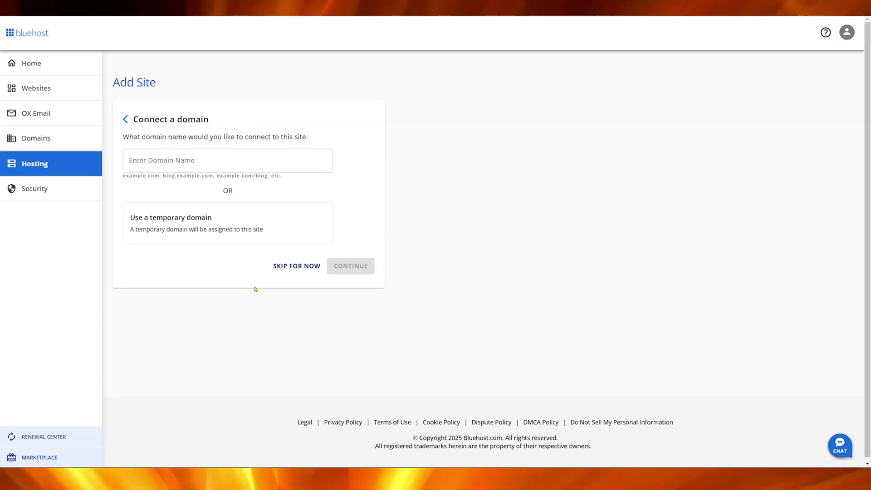
{"action": "left_click", "coordinate": [234, 233]}
{"action": "left_click", "coordinate": [349, 272]}
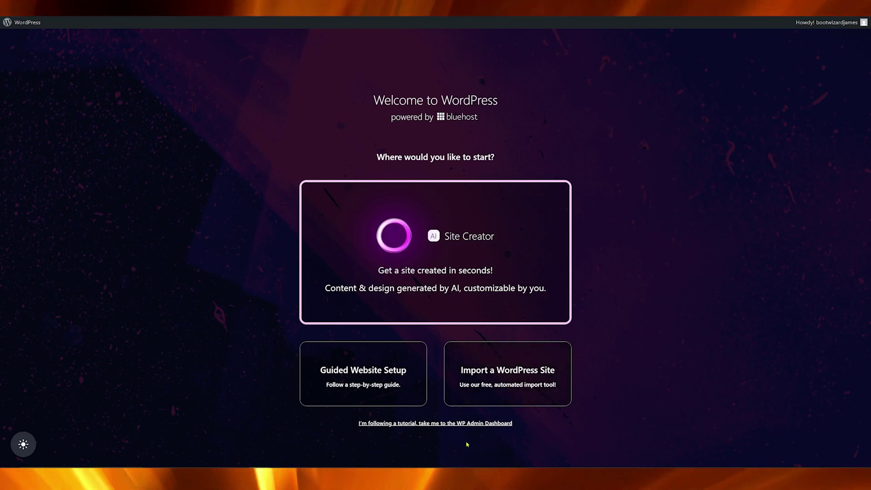
- Once installation finishes, go straight to the new site's WordPress admin dashboard
{"action": "left_click", "coordinate": [435, 426]}
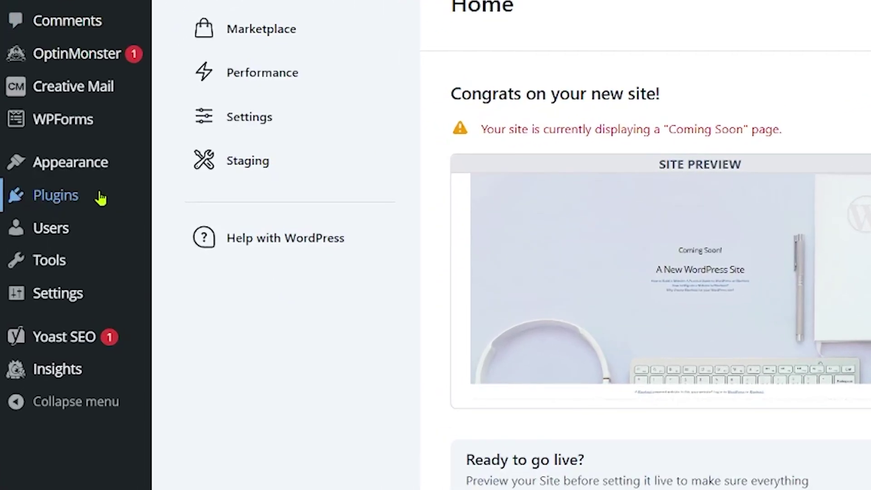
- Upload the duplicator-pro zip as a plugin on the new WordPress site and activate it
{"action": "mouse_move", "coordinate": [35, 212]}
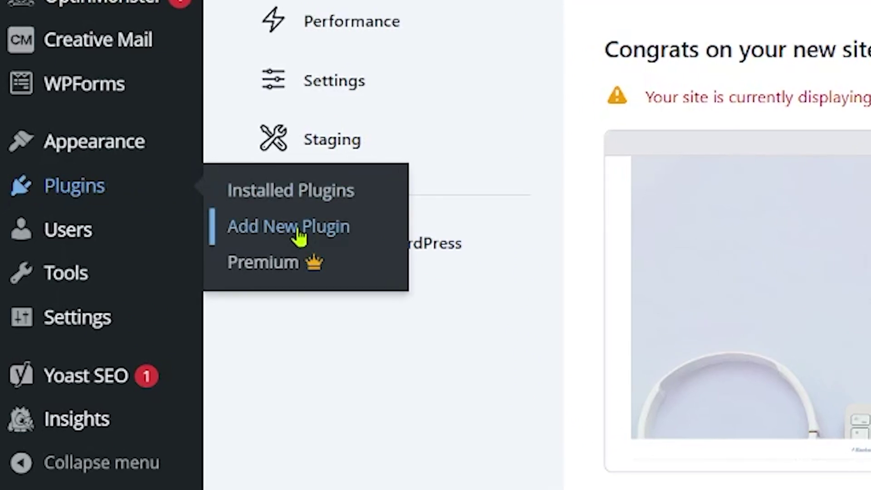
{"action": "left_click", "coordinate": [299, 235]}
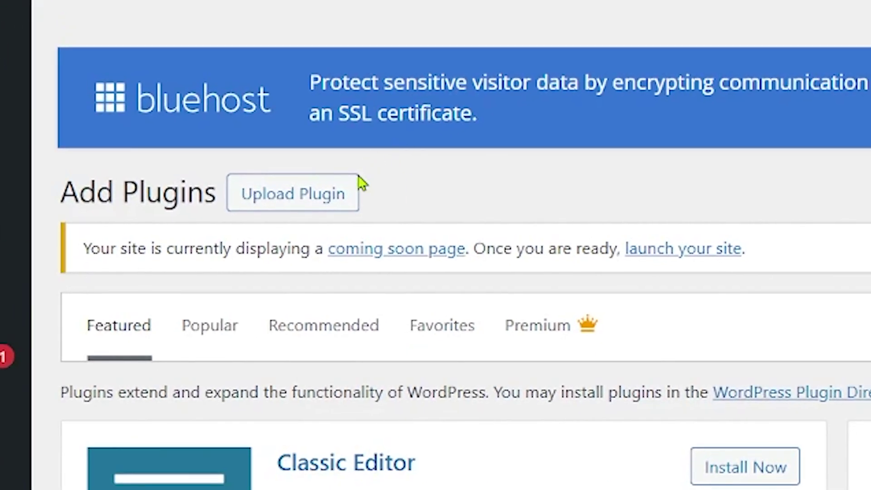
{"action": "left_click", "coordinate": [319, 201]}
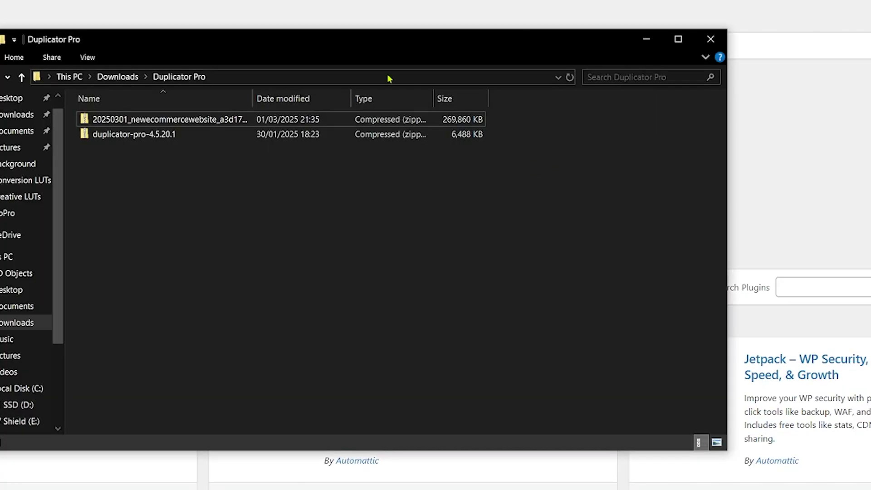
{"action": "left_click_drag", "start_coordinate": [348, 48], "coordinate": [364, 223]}
{"action": "left_click_drag", "start_coordinate": [166, 312], "coordinate": [360, 189]}
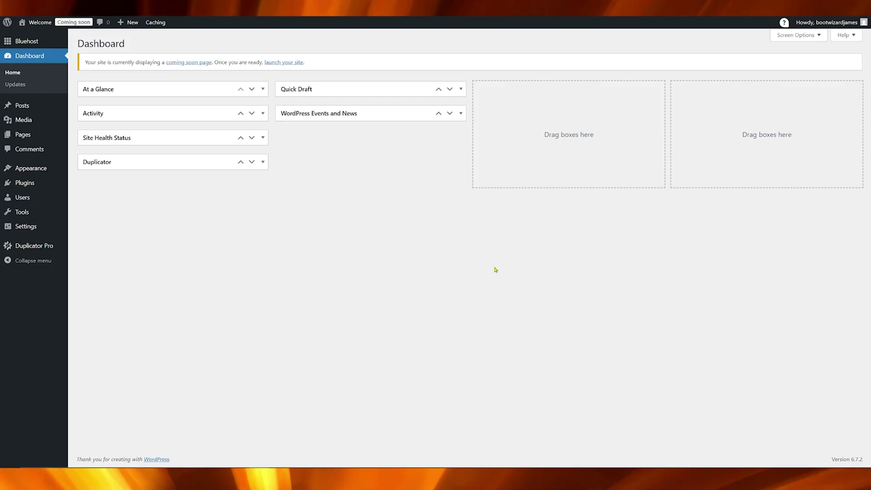
{"action": "mouse_move", "coordinate": [38, 227]}
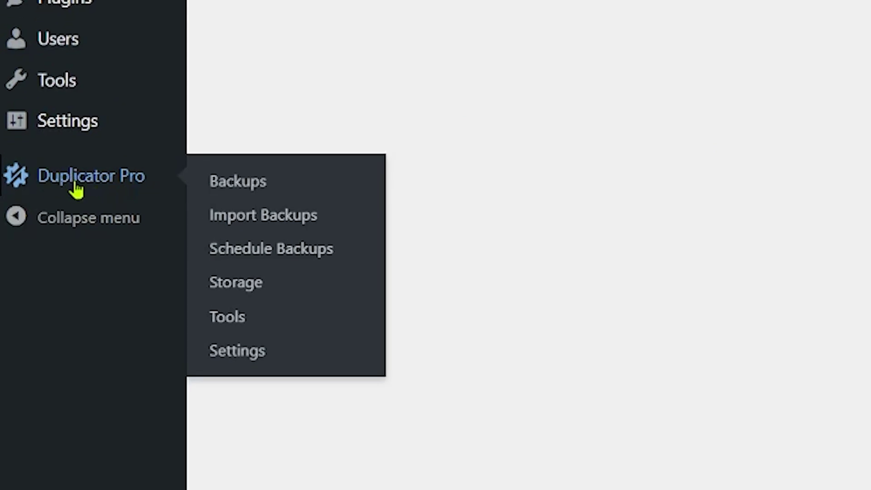
- Drop the newecommercewebsite backup zip onto Duplicator Pro's Import Backups upload area
{"action": "left_click", "coordinate": [275, 219]}
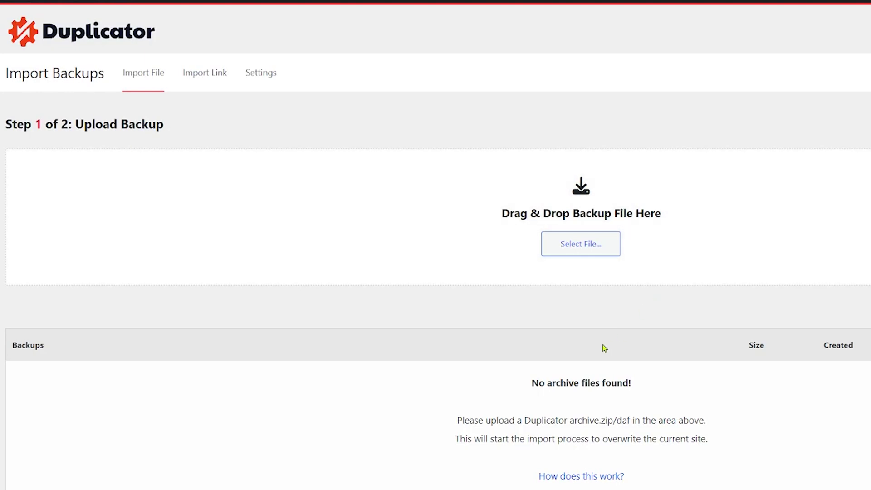
{"action": "key", "text": "alt+Tab"}
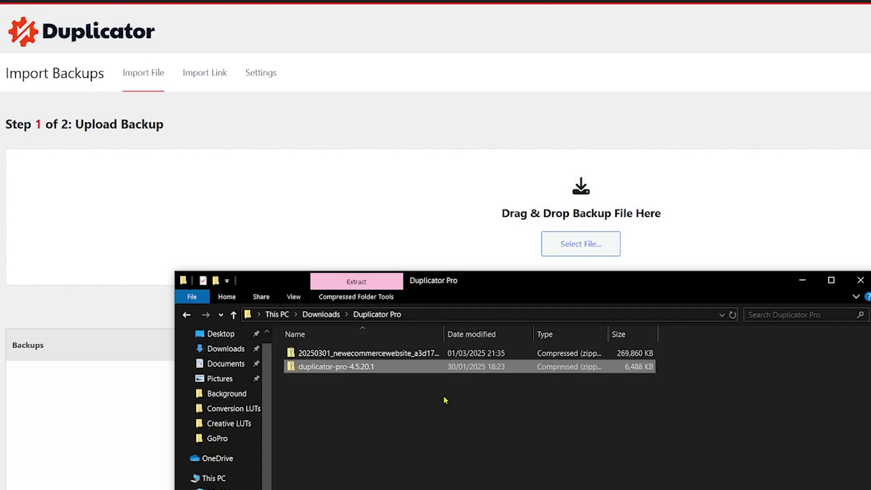
{"action": "left_click", "coordinate": [407, 354]}
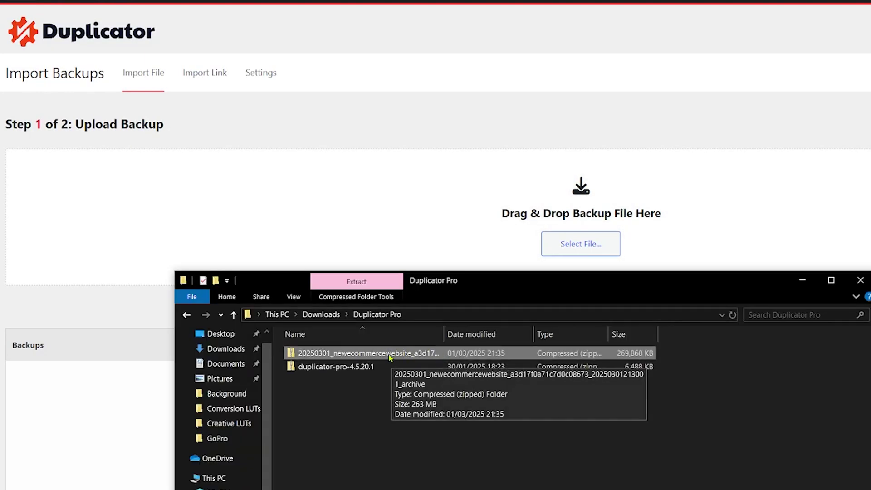
{"action": "left_click_drag", "start_coordinate": [389, 357], "coordinate": [576, 202]}
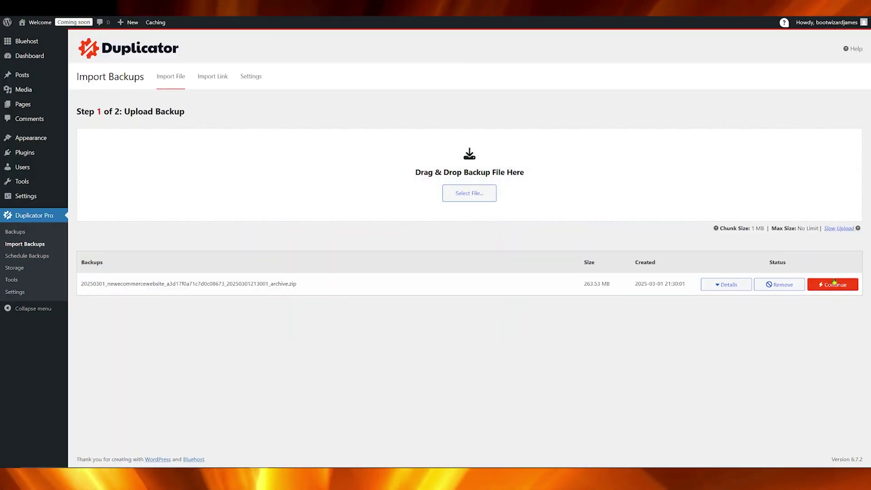
- Continue importing the uploaded backup and launch the Duplicator installer
{"action": "left_click", "coordinate": [834, 285]}
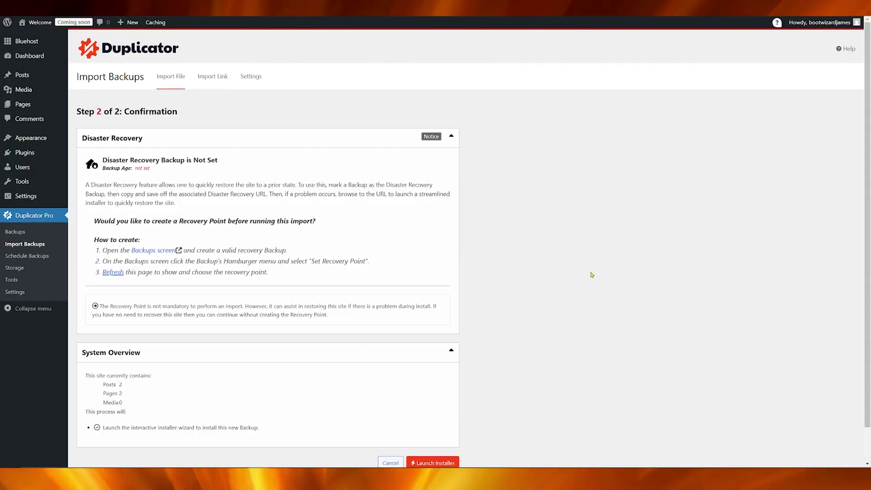
{"action": "scroll", "coordinate": [357, 284], "scroll_direction": "down", "scroll_amount": 2}
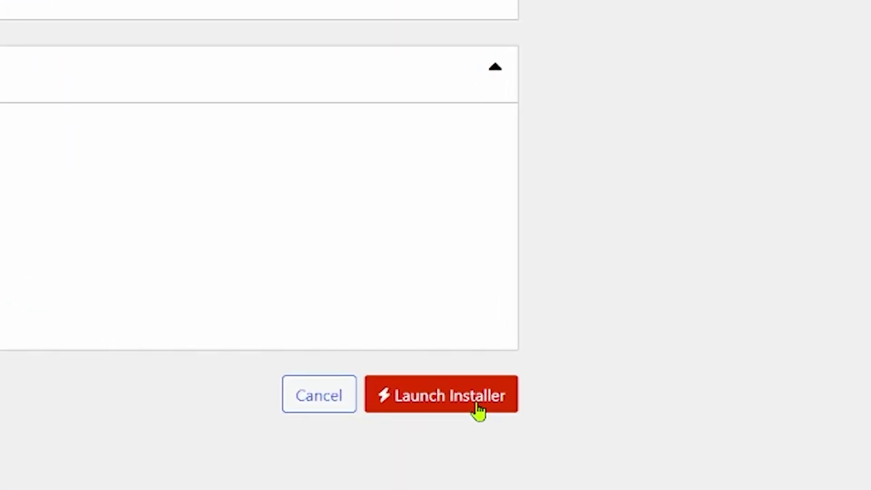
{"action": "left_click", "coordinate": [480, 408]}
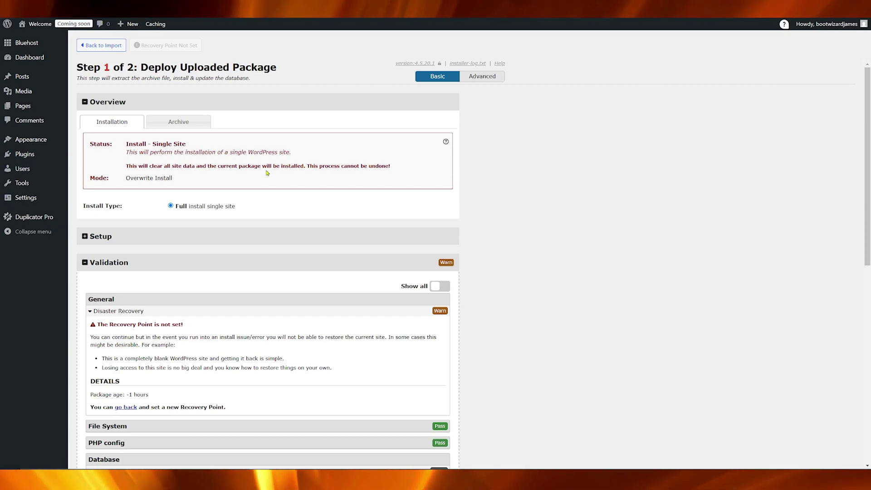
- Review the validation results and confirm overwriting this site with the backup to start extraction
{"action": "scroll", "coordinate": [274, 183], "scroll_direction": "down", "scroll_amount": 3}
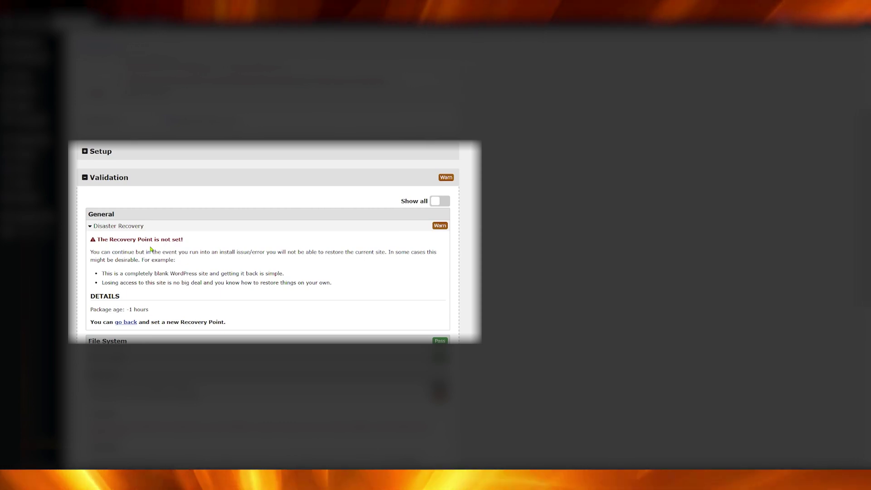
{"action": "scroll", "coordinate": [151, 249], "scroll_direction": "down", "scroll_amount": 2}
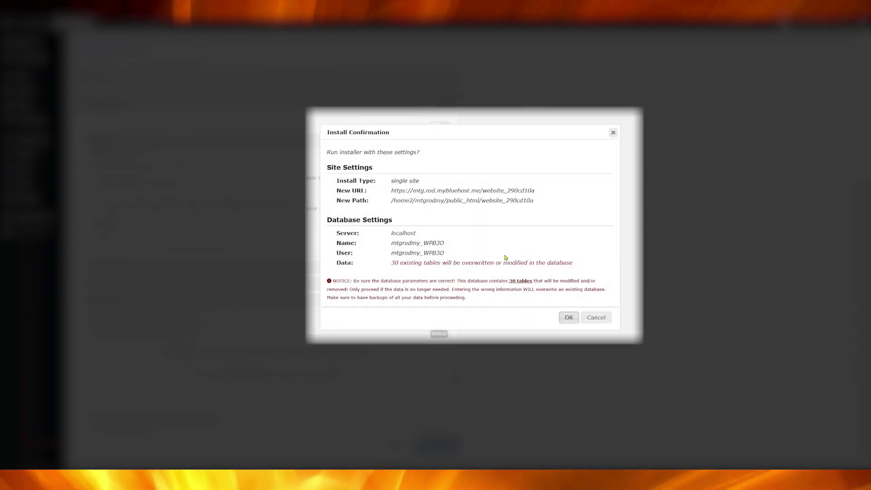
{"action": "left_click", "coordinate": [570, 318]}
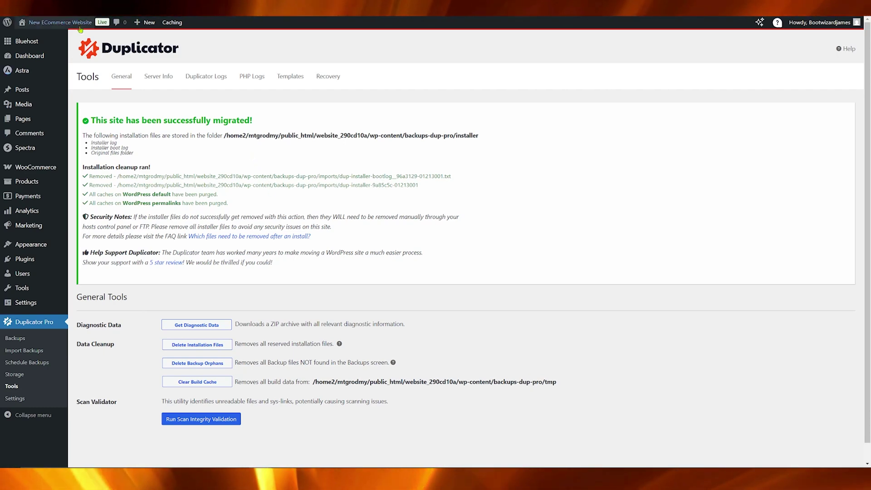
- Check the Tools page's successful-migration message and cleanup results, then right-click in the admin bar area
{"action": "mouse_move", "coordinate": [67, 24]}
{"action": "right_click", "coordinate": [32, 42]}
- Visit the migrated storefront and scroll its homepage, checking the Kryo X26 MTB models and $25.00 gloves
{"action": "left_click", "coordinate": [59, 55]}
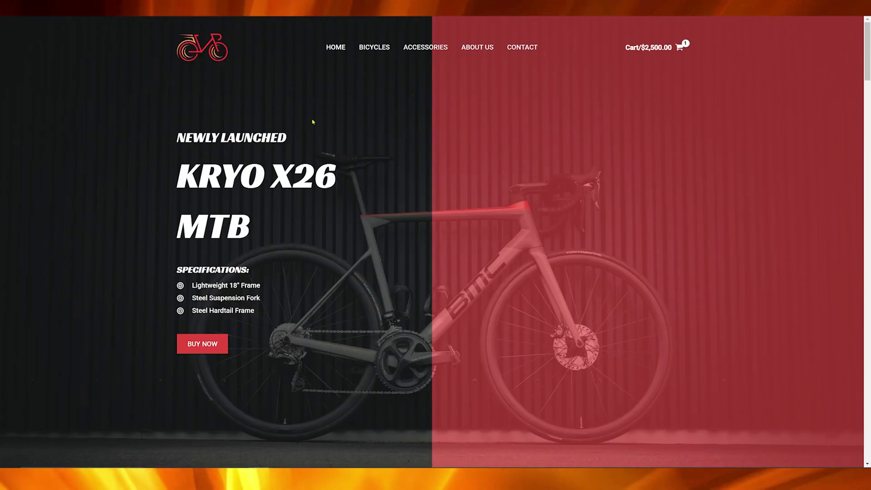
{"action": "scroll", "coordinate": [440, 239], "scroll_direction": "down", "scroll_amount": 5}
{"action": "scroll", "coordinate": [440, 240], "scroll_direction": "down", "scroll_amount": 20}
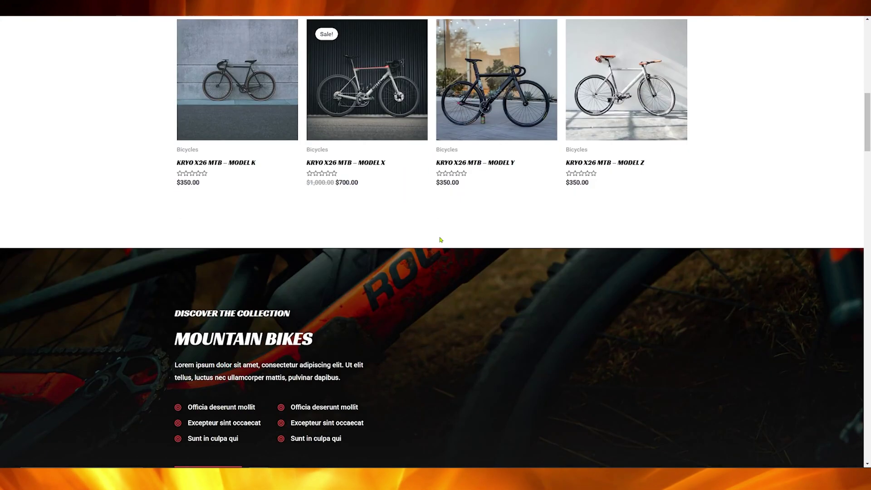
{"action": "scroll", "coordinate": [441, 239], "scroll_direction": "down", "scroll_amount": 15}
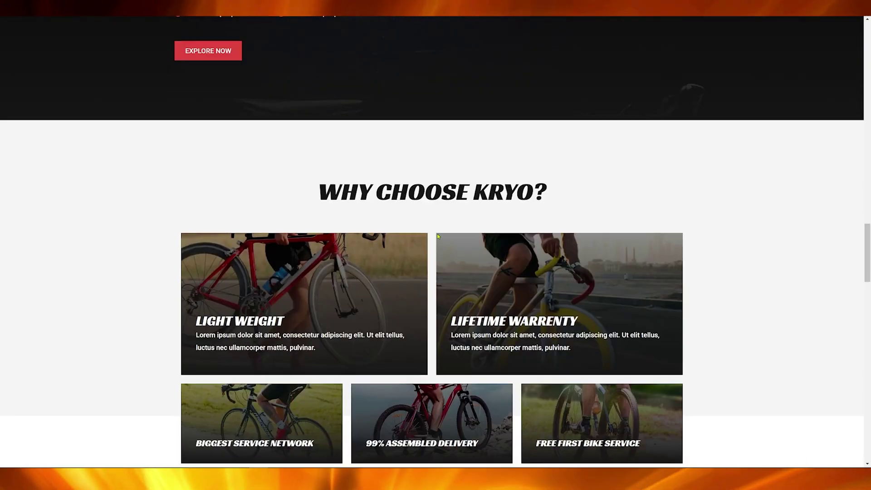
{"action": "scroll", "coordinate": [433, 267], "scroll_direction": "down", "scroll_amount": 6}
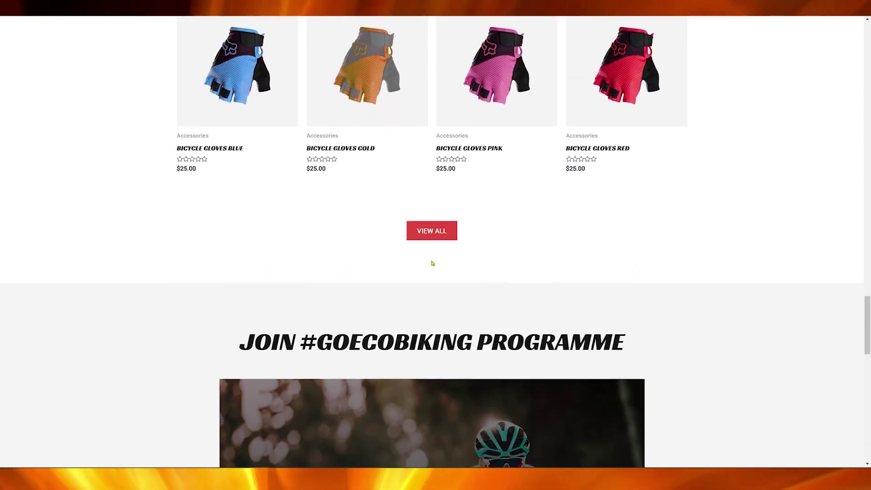
{"action": "scroll", "coordinate": [431, 261], "scroll_direction": "up", "scroll_amount": 14}
{"action": "scroll", "coordinate": [431, 260], "scroll_direction": "up", "scroll_amount": 20}
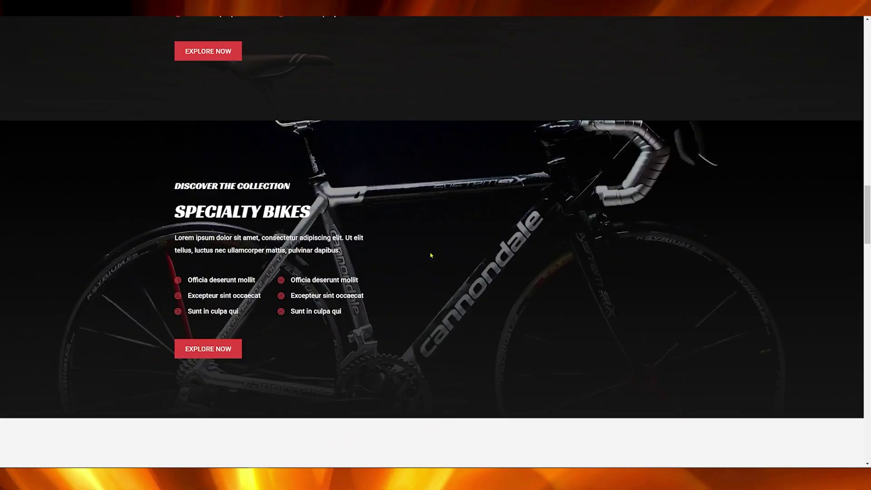